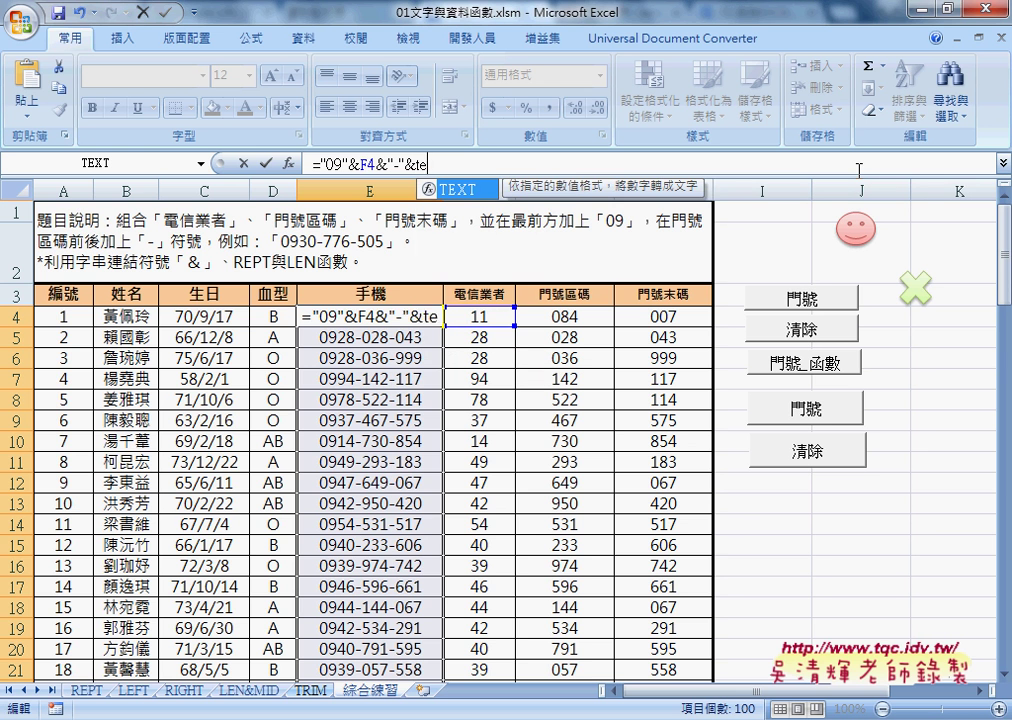
Finish E4's formula as ="09"&F4&"-"&TEXT(G4,"000") so it shows 0911-084.
type("xt")
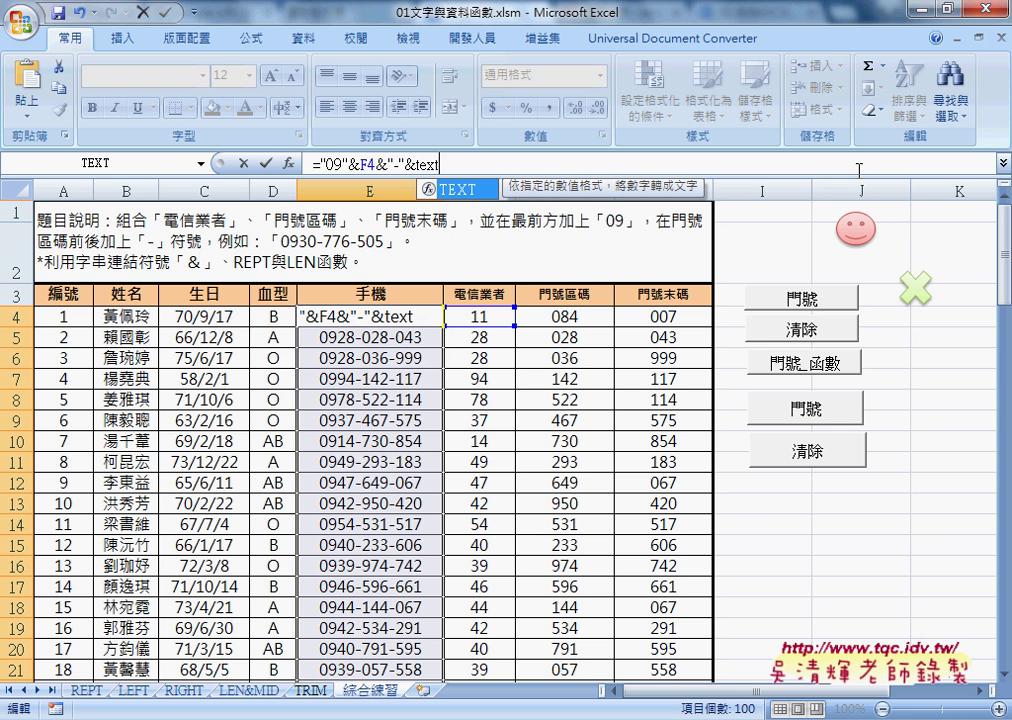
type("(")
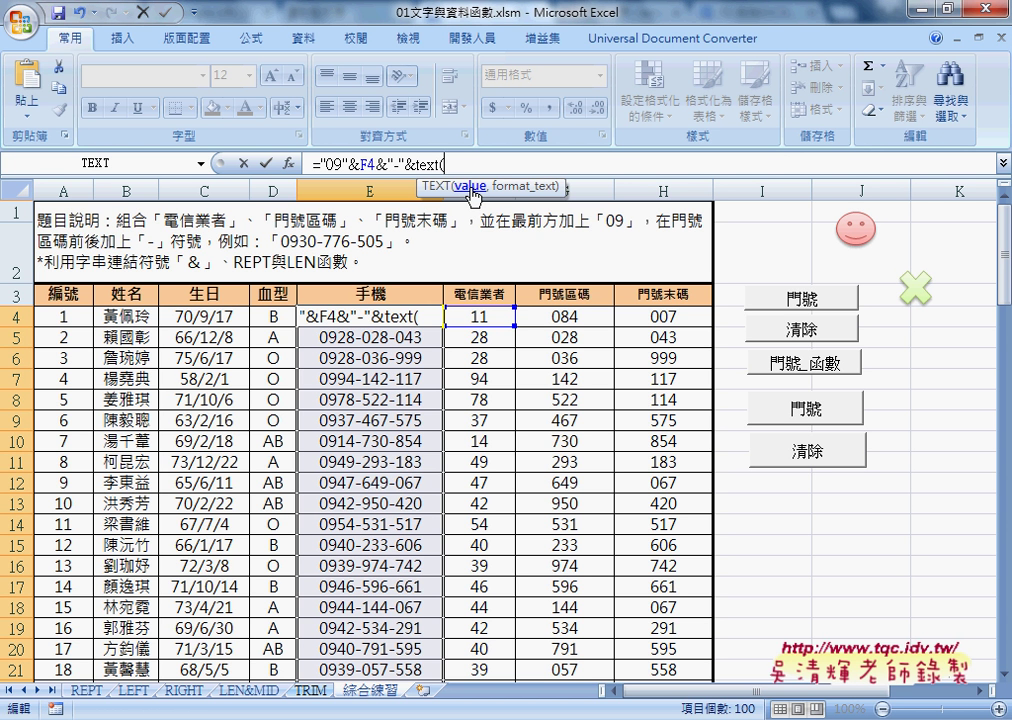
left_click(574, 316)
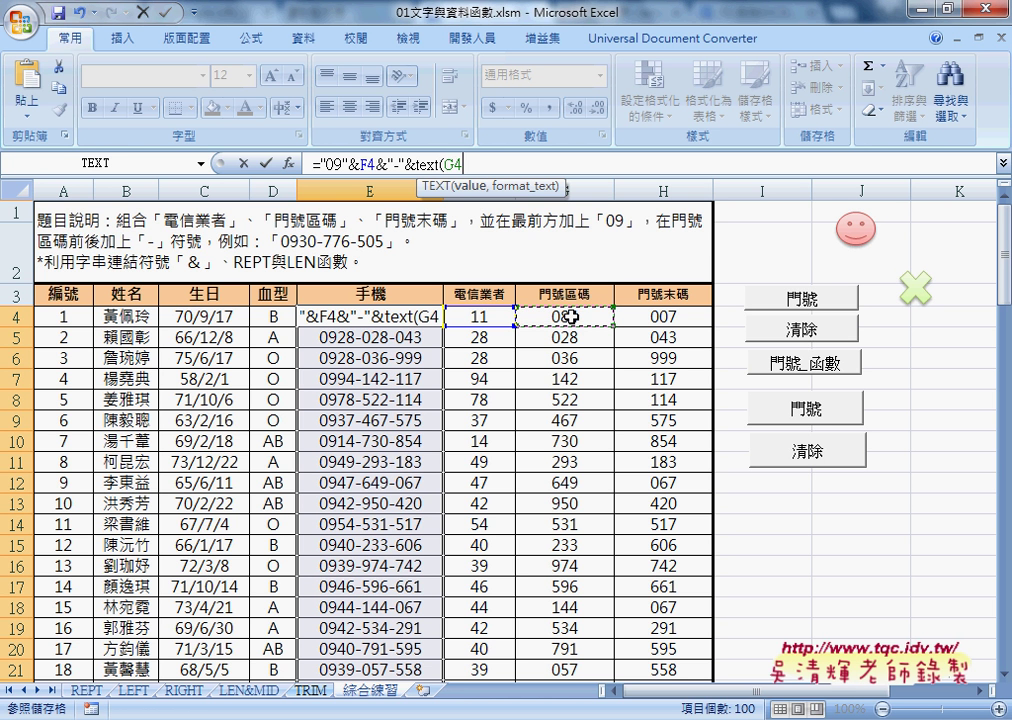
type(",")
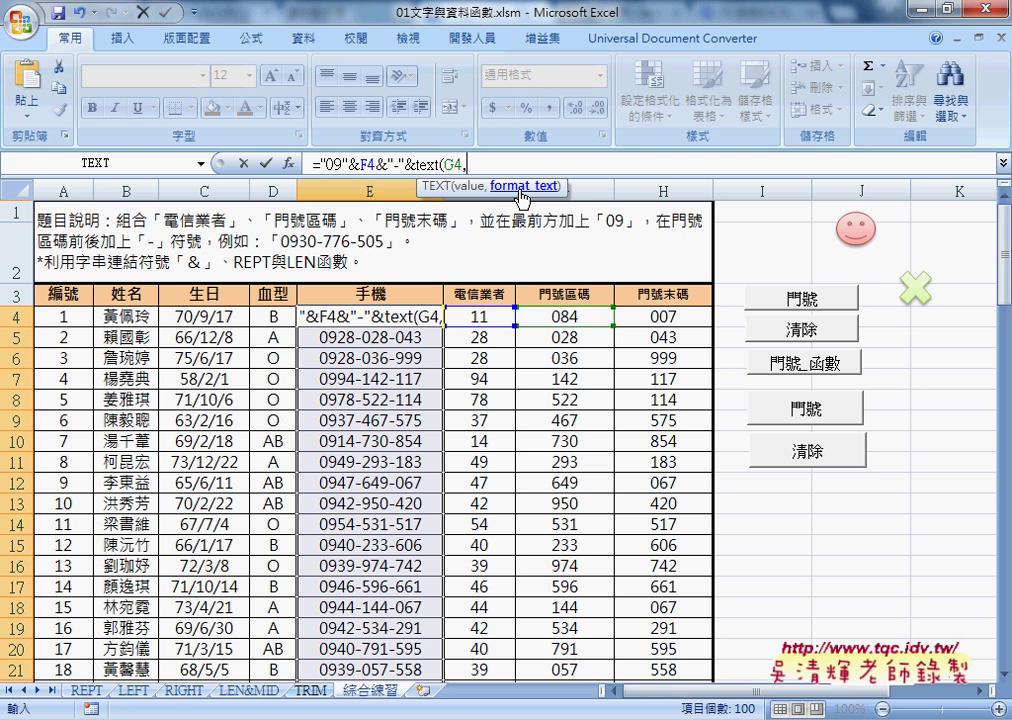
type("\"")
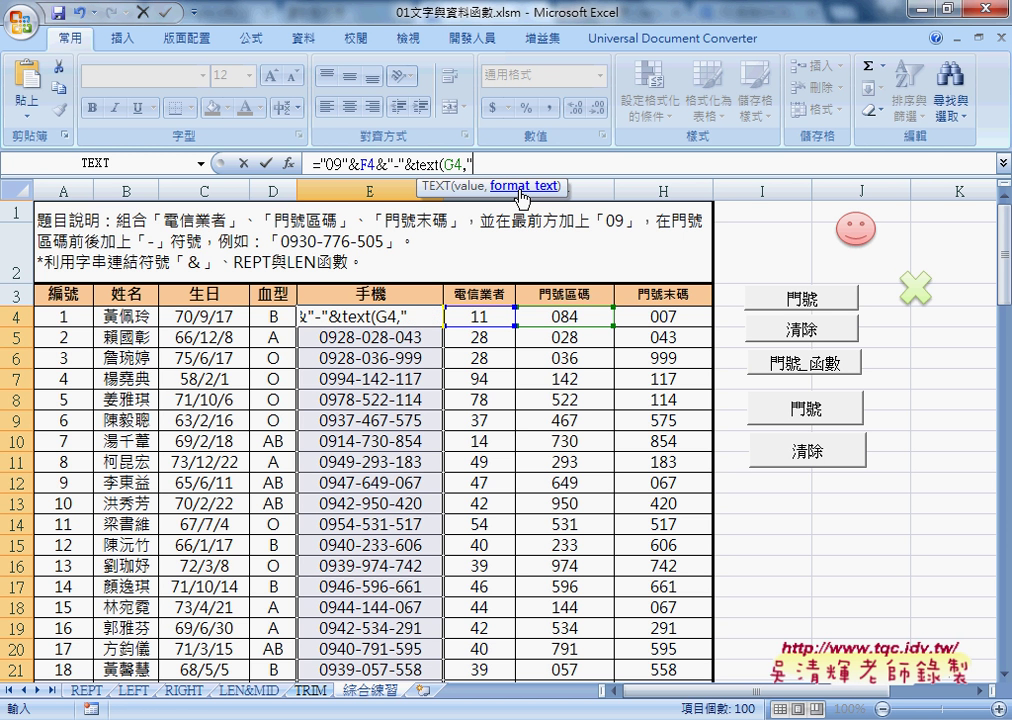
type("000")
type("\"")
type(")")
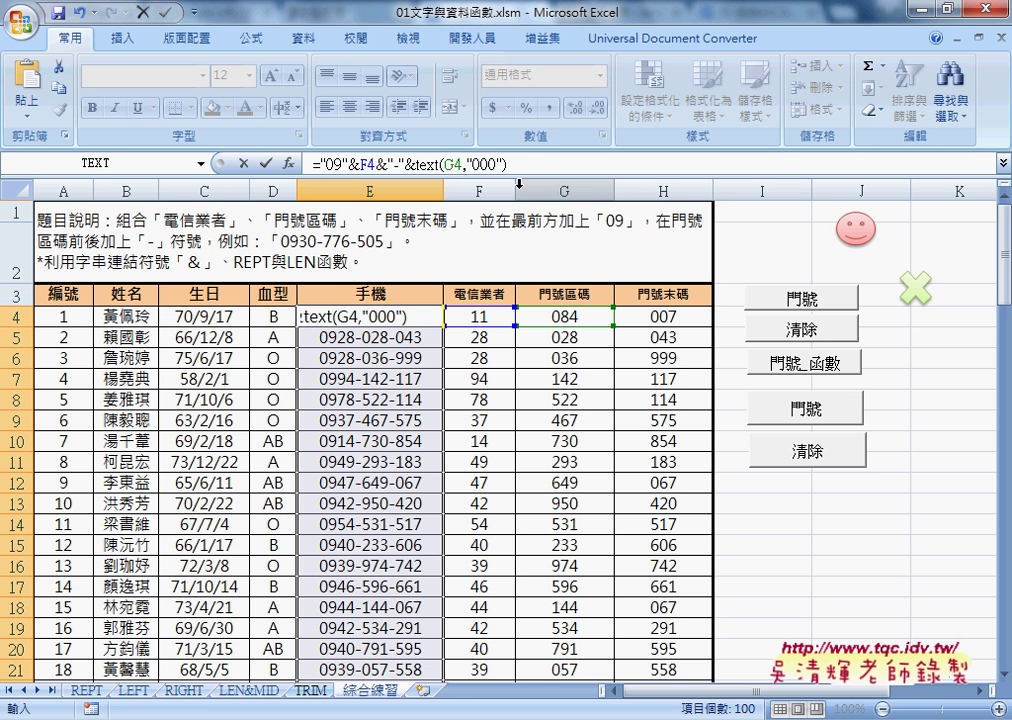
key("Return")
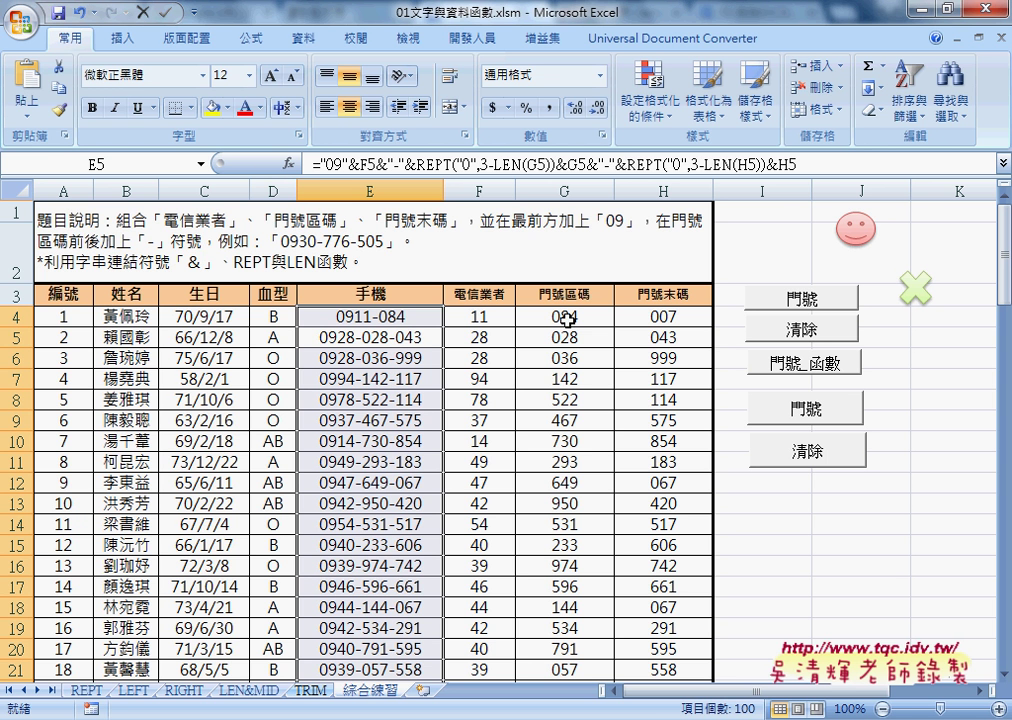
Copy the &"-"&TEXT(G4,"000") portion of E4's formula from the formula bar.
left_click(368, 318)
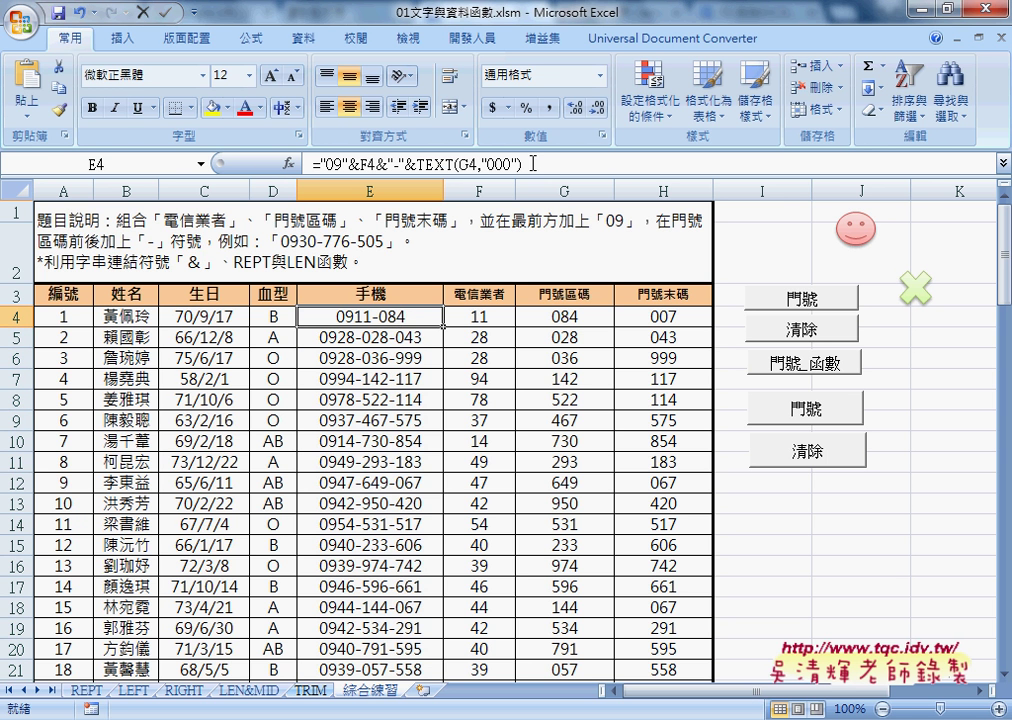
left_click_drag(522, 163, 378, 163)
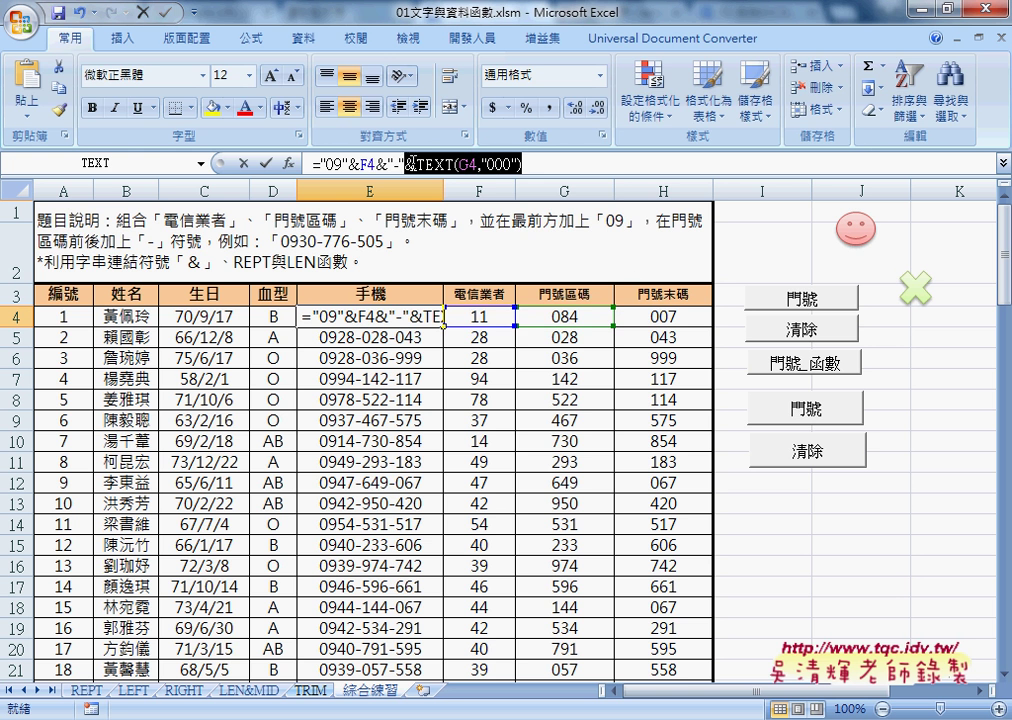
right_click(452, 168)
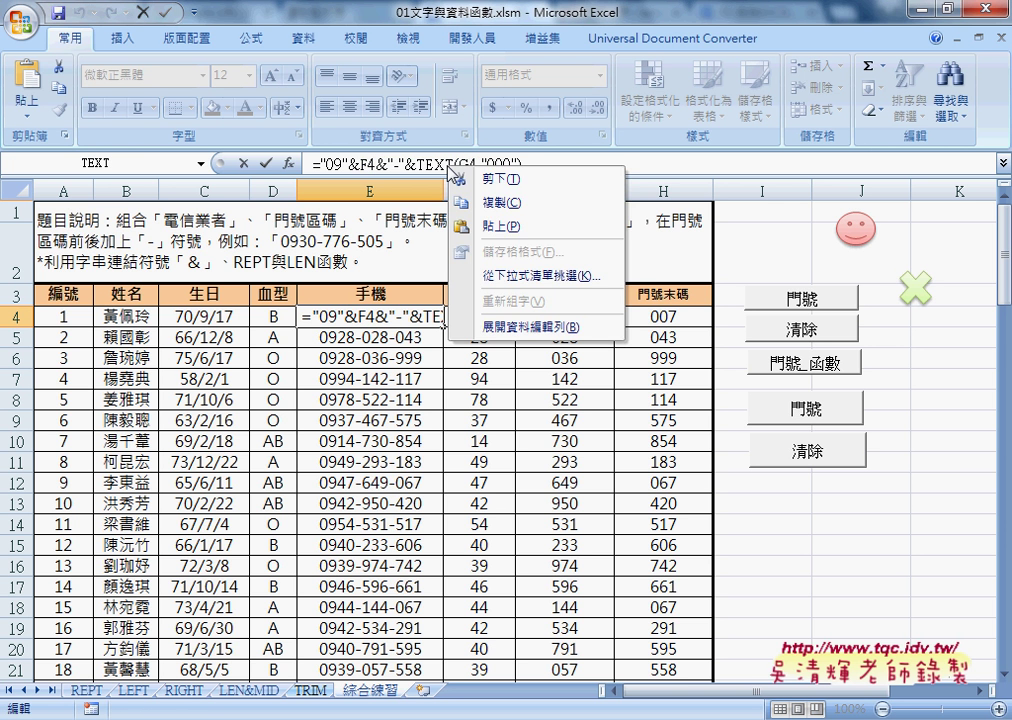
left_click(470, 203)
left_click(540, 165)
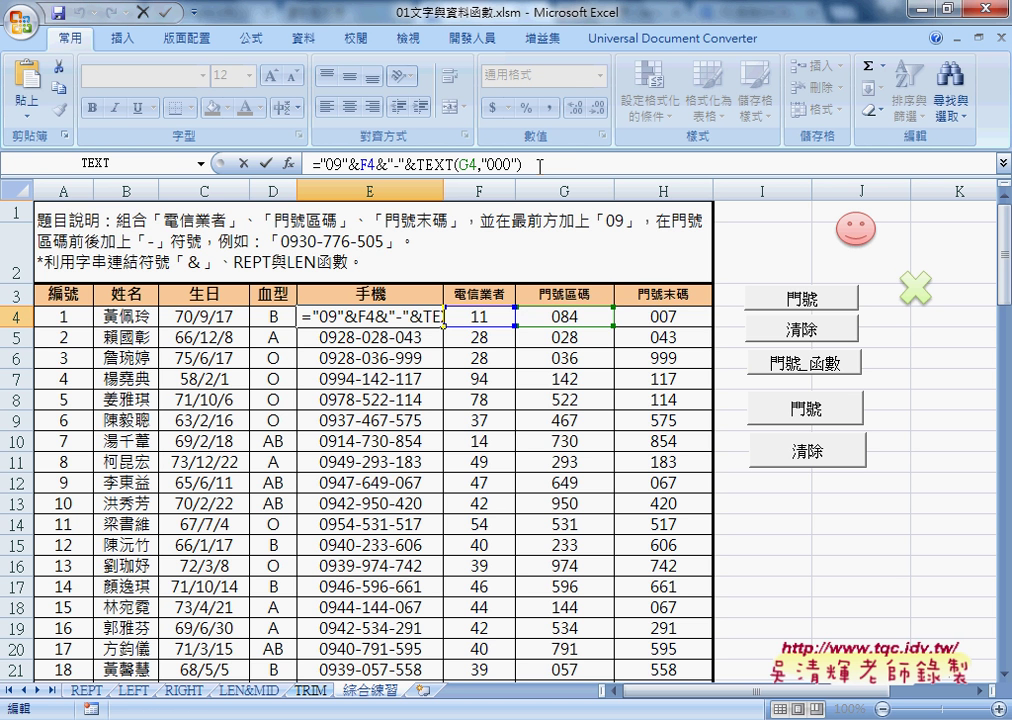
right_click(539, 166)
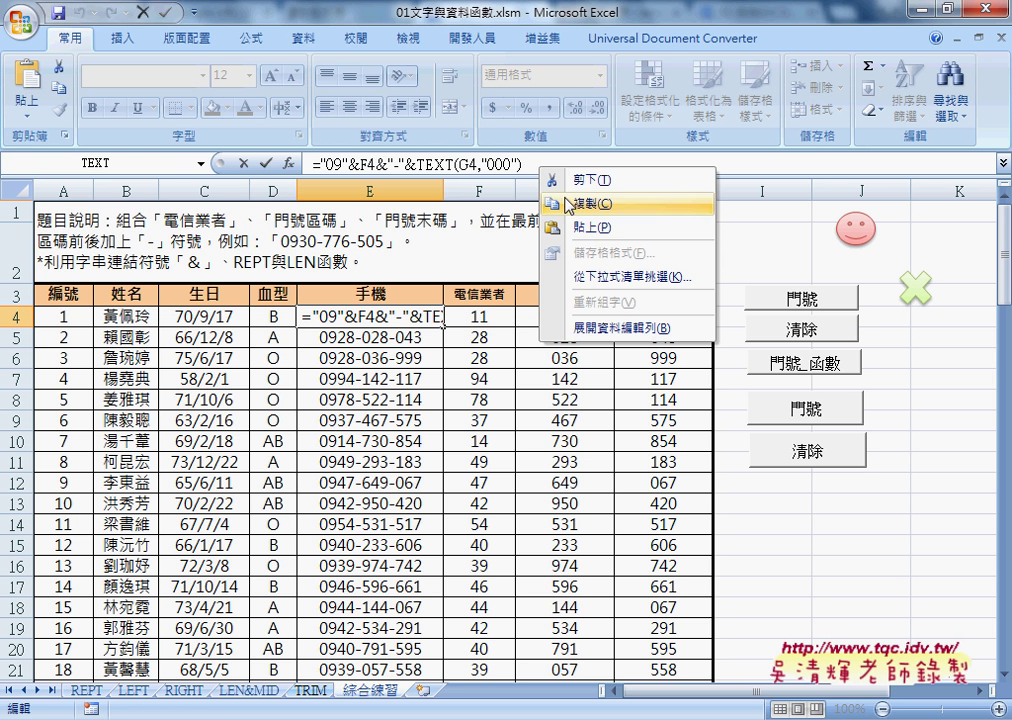
left_click(588, 229)
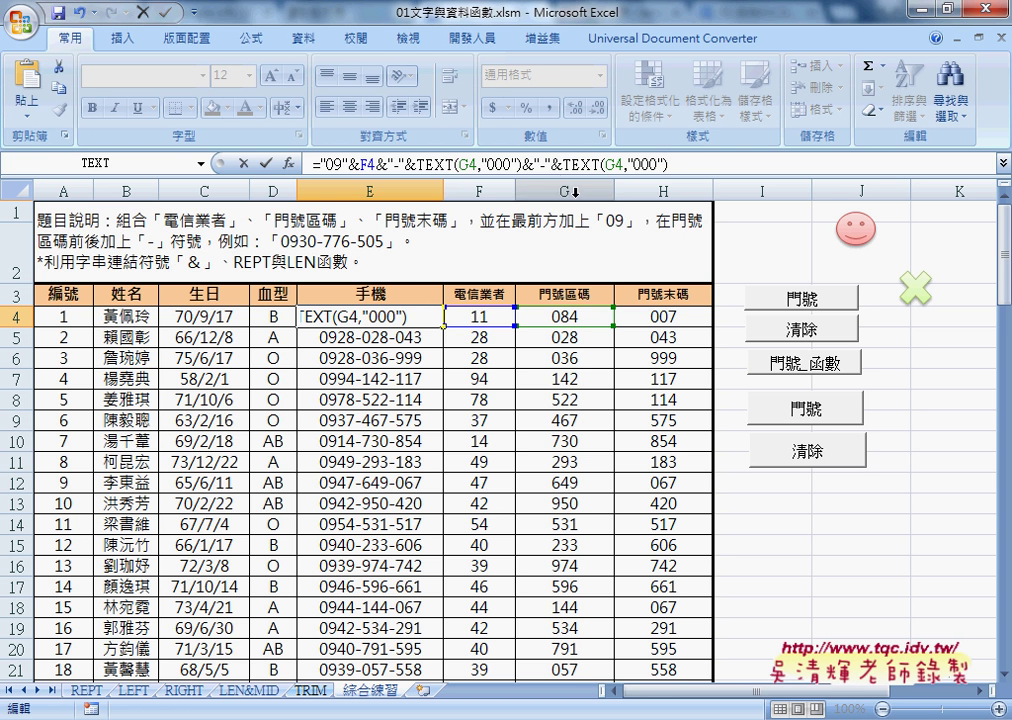
double_click(527, 163)
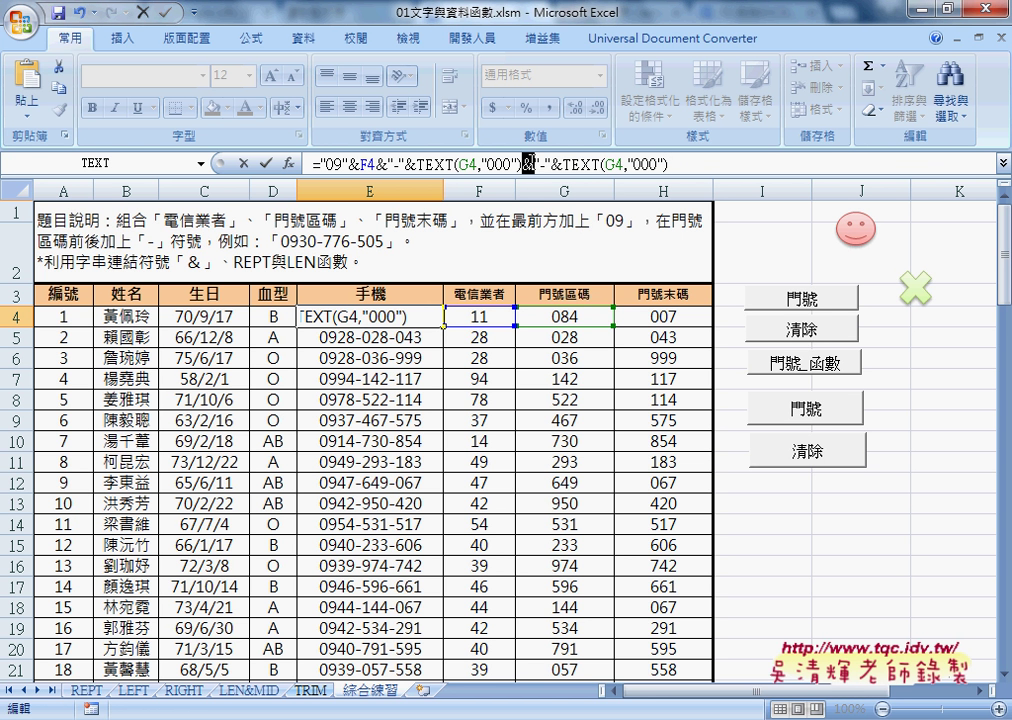
double_click(613, 163)
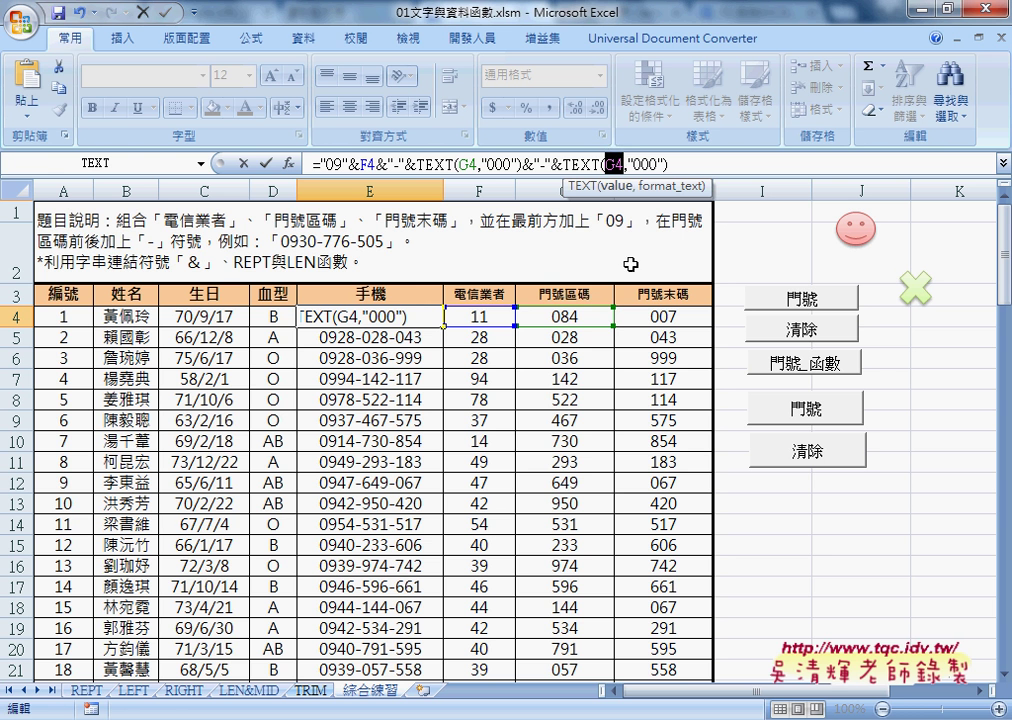
left_click(662, 316)
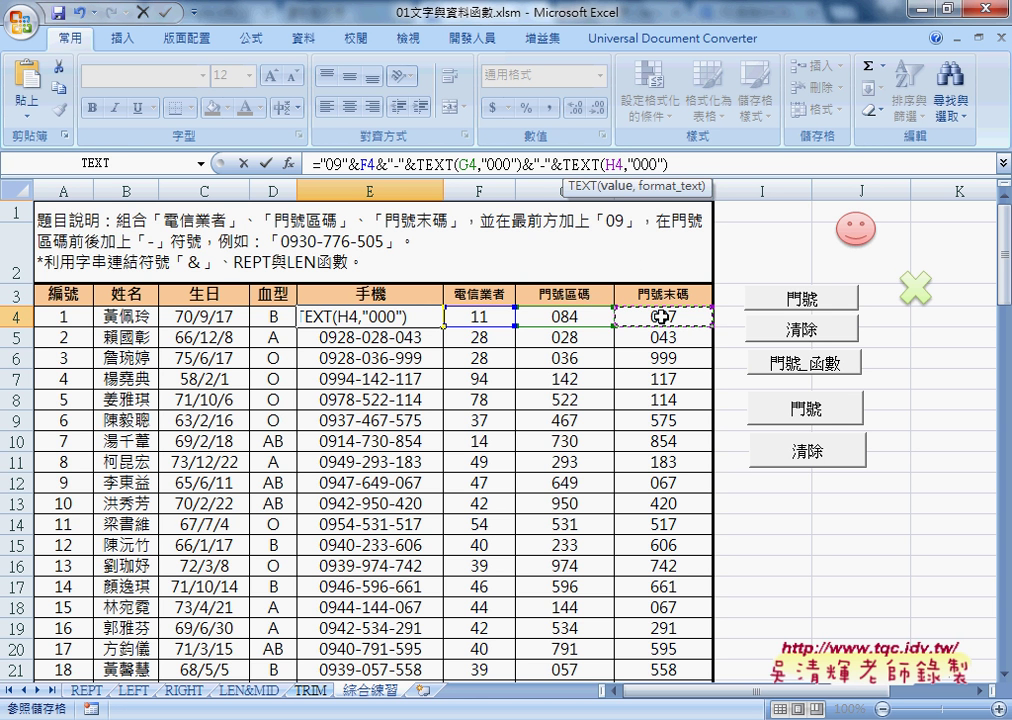
left_click(266, 163)
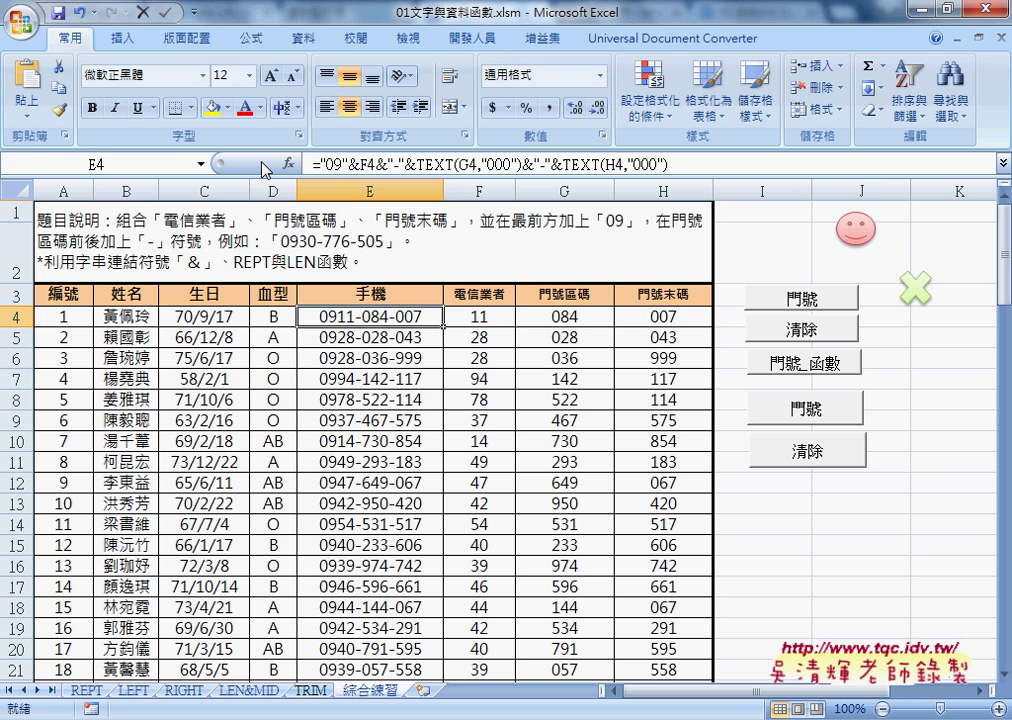
double_click(440, 326)
left_click(420, 318)
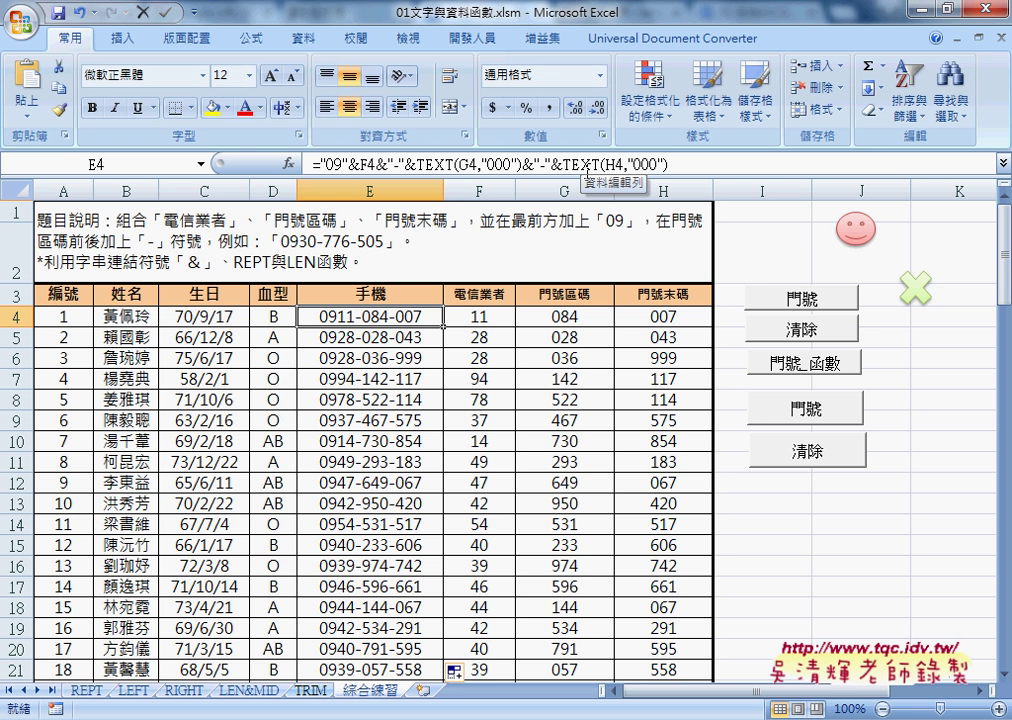
left_click(918, 292)
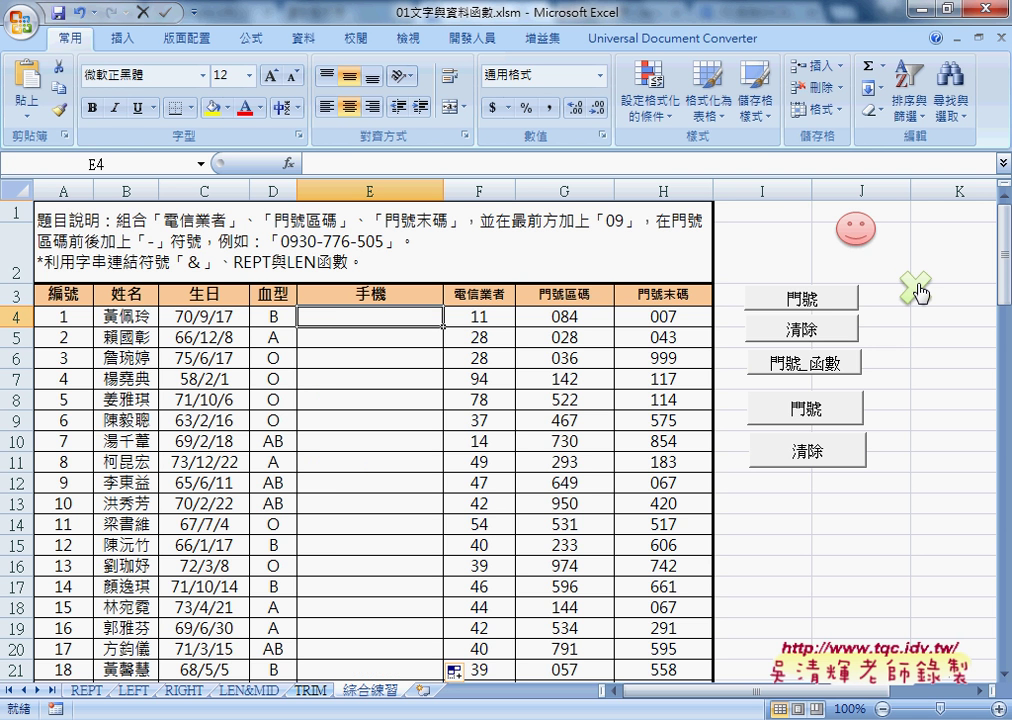
left_click(857, 229)
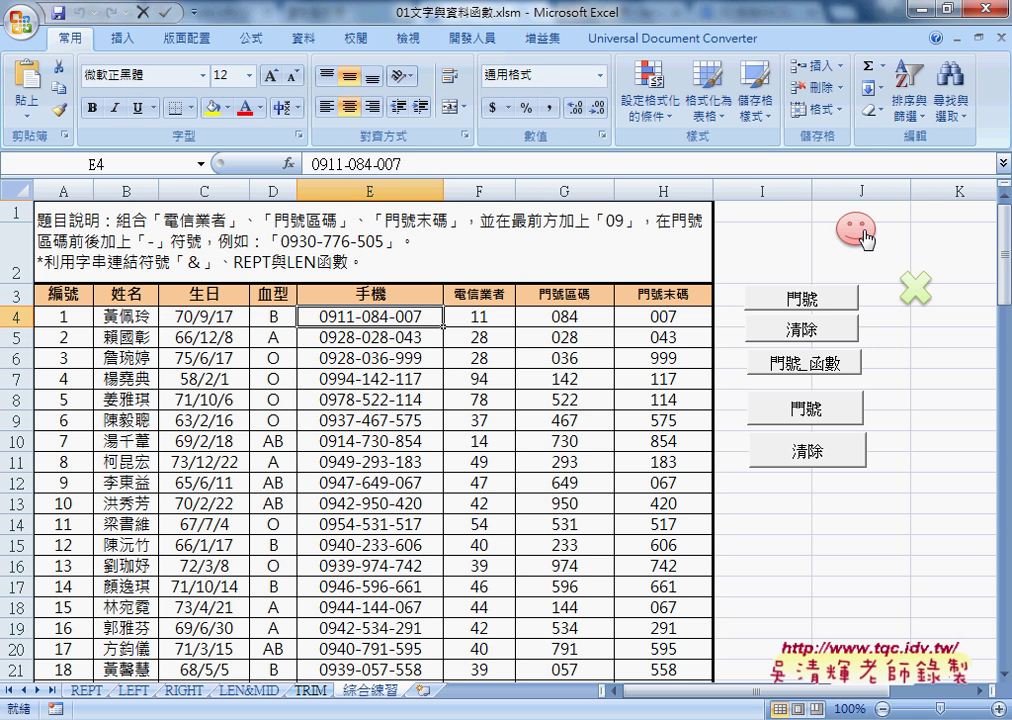
left_click(823, 335)
left_click(820, 303)
left_click(822, 333)
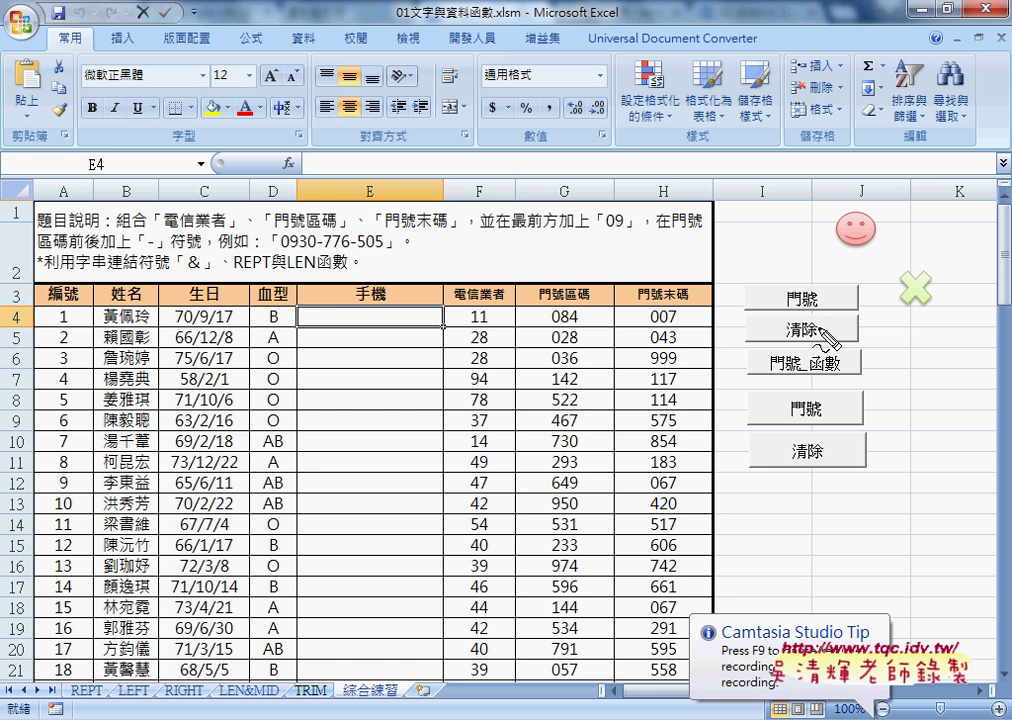
left_click_drag(818, 322, 814, 318)
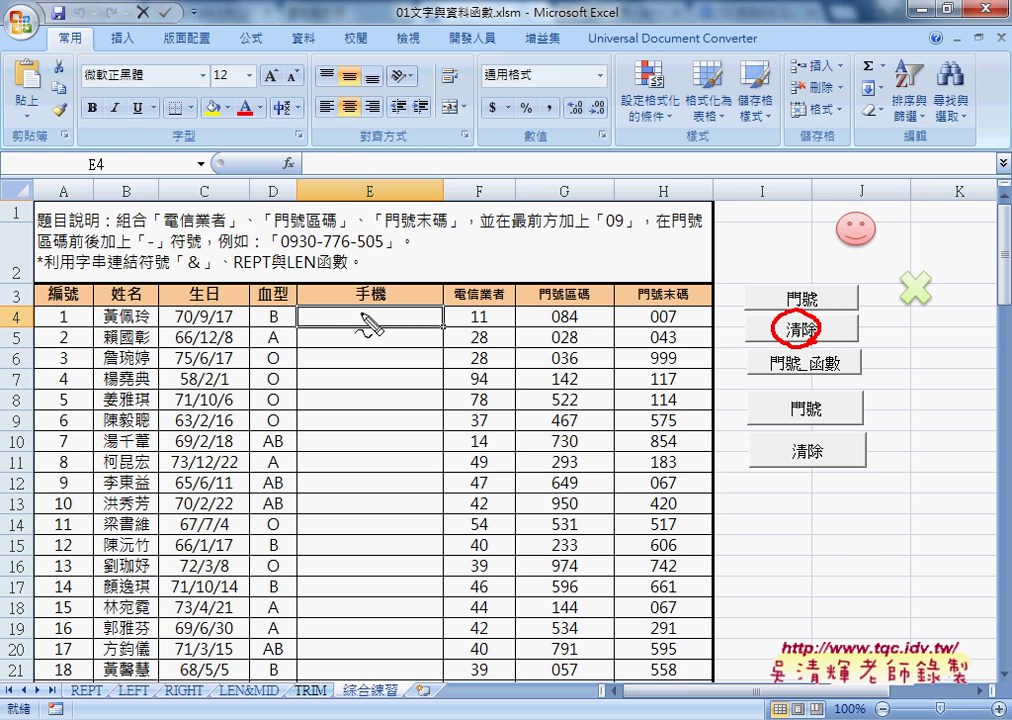
mouse_move(350, 310)
left_mouse_down()
mouse_move(360, 380)
mouse_move(378, 370)
left_mouse_up()
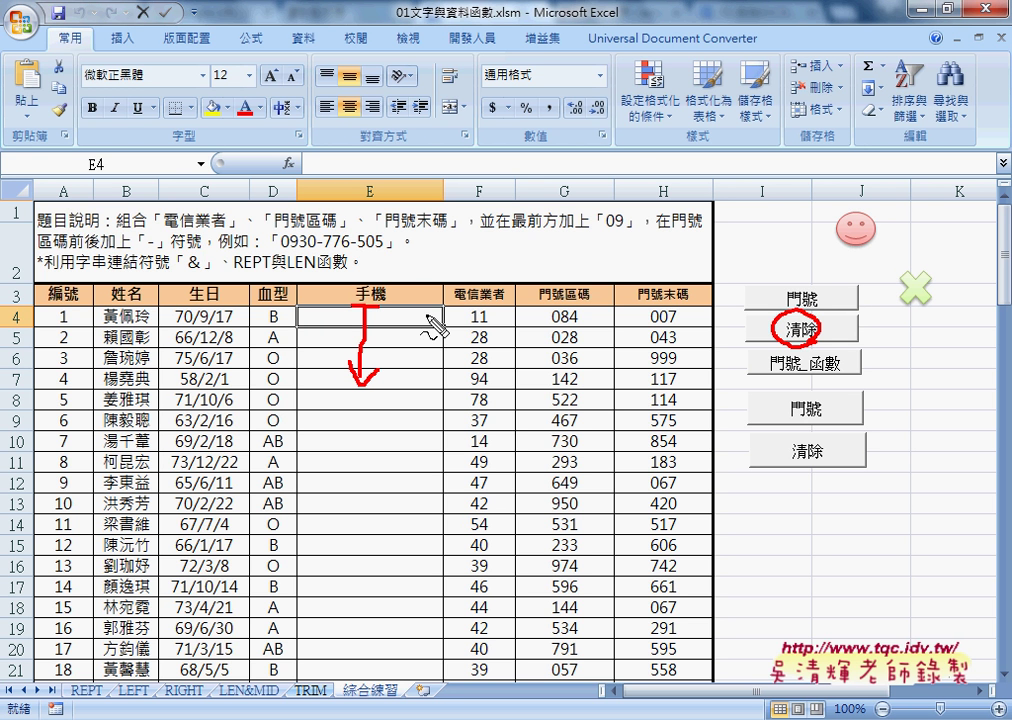
left_click_drag(410, 249, 456, 257)
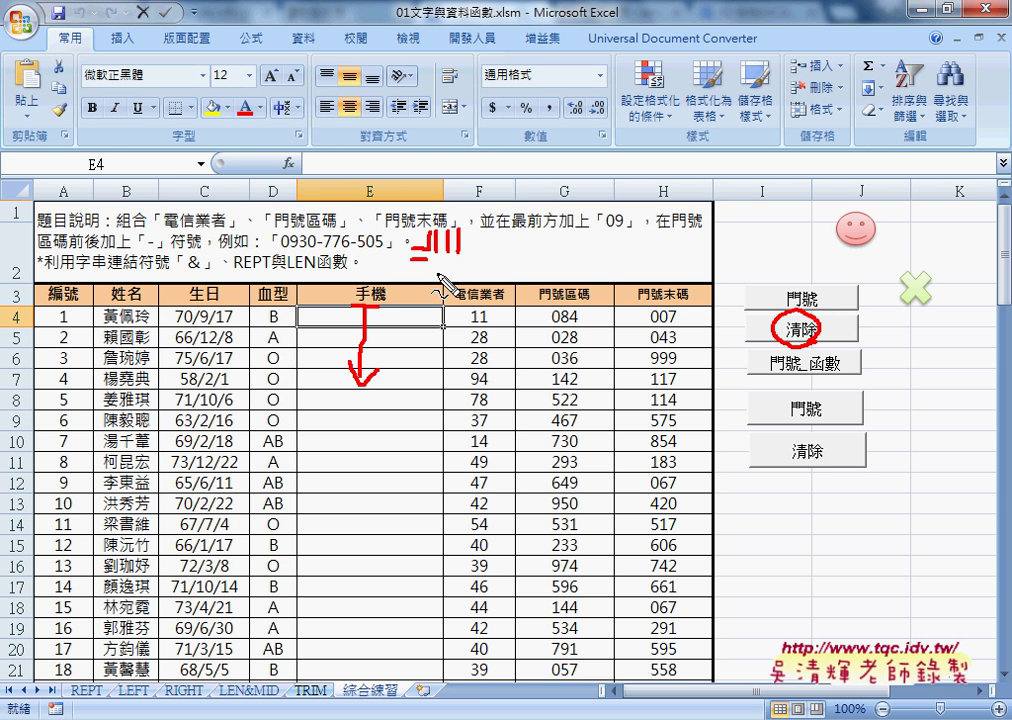
mouse_move(504, 235)
left_mouse_down()
mouse_move(504, 252)
mouse_move(556, 250)
left_mouse_up()
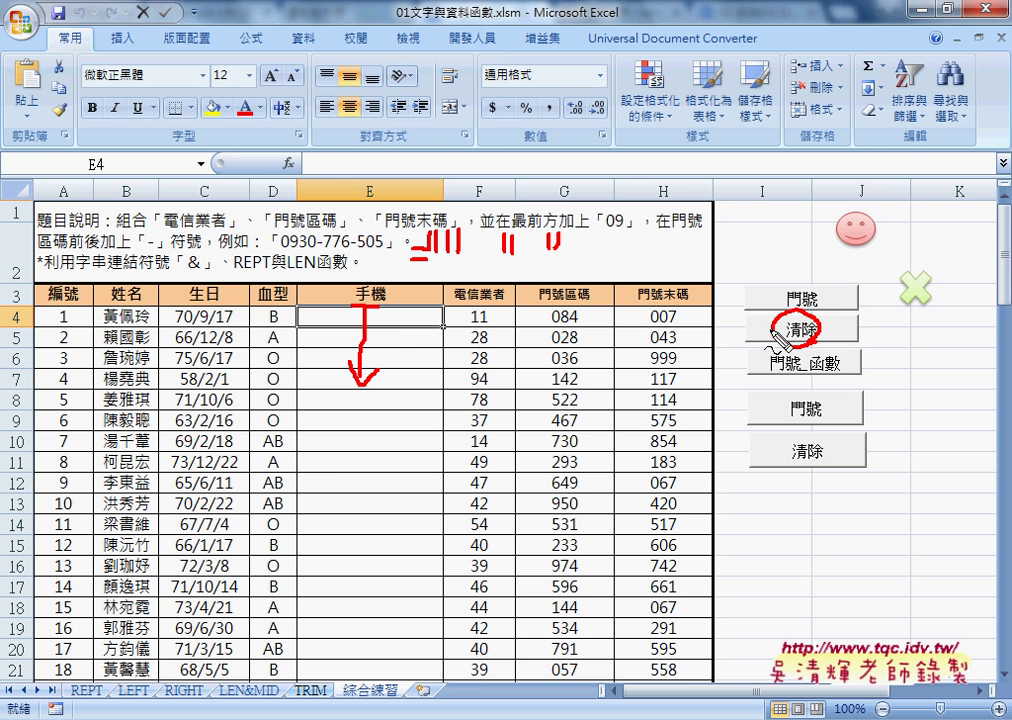
left_click_drag(768, 327, 703, 318)
mouse_move(408, 327)
left_mouse_down()
mouse_move(350, 316)
mouse_move(445, 316)
left_mouse_up()
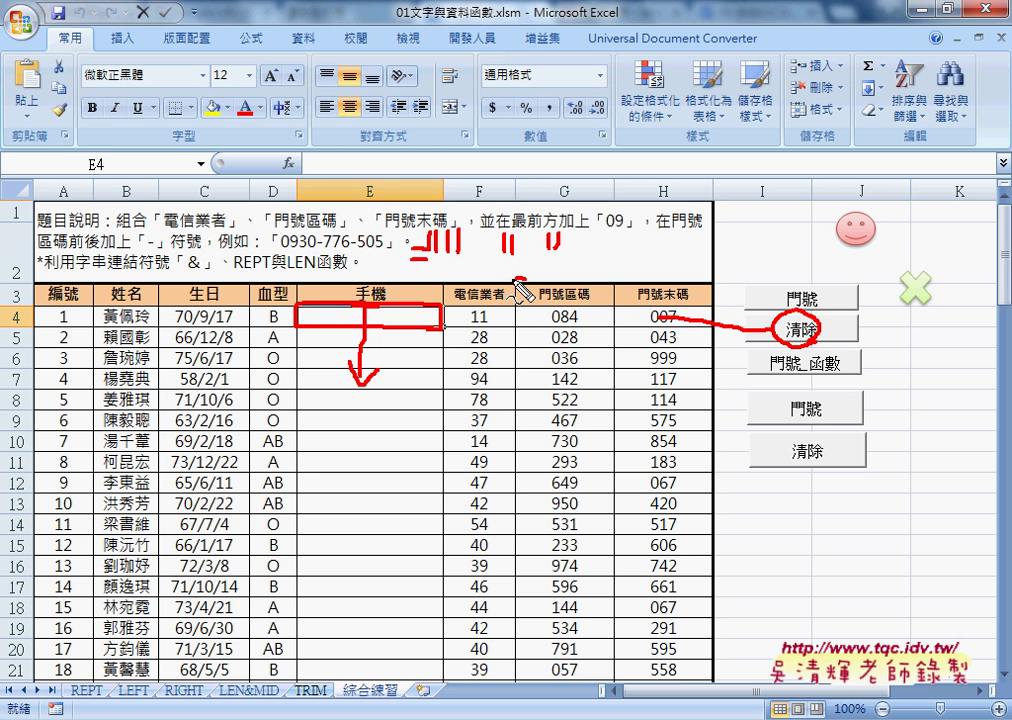
Write Cells(4,5 in red ink near G3, circling row header 4 and column header E.
mouse_move(524, 280)
left_mouse_down()
mouse_move(518, 300)
mouse_move(540, 300)
left_mouse_up()
mouse_move(548, 270)
left_mouse_down()
mouse_move(546, 298)
mouse_move(562, 318)
mouse_move(617, 330)
left_mouse_up()
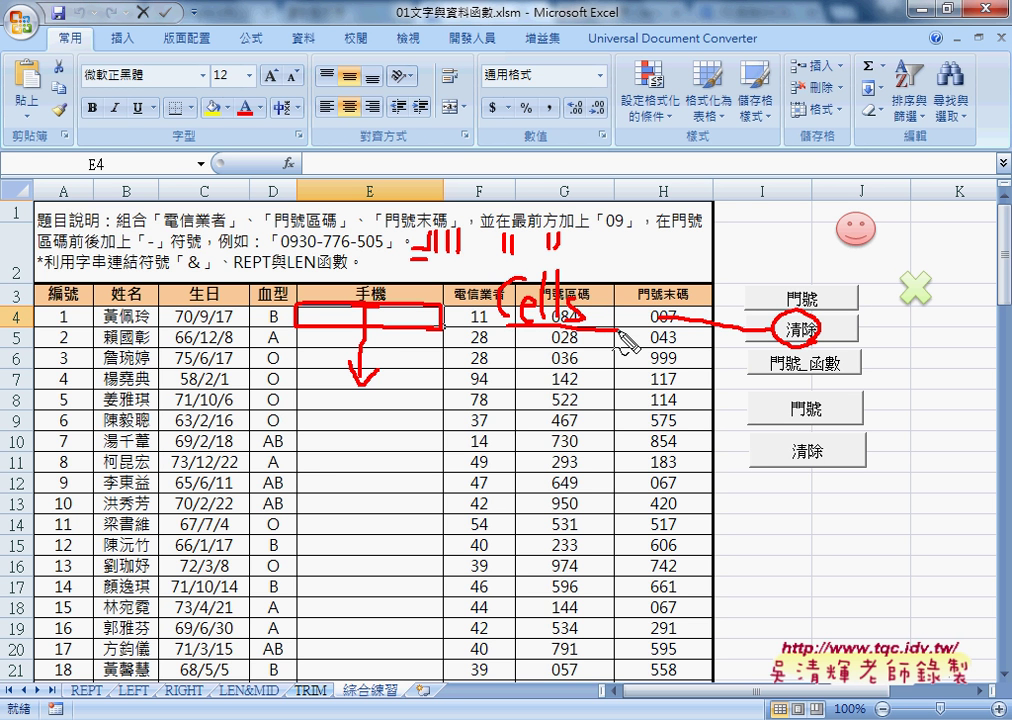
left_click_drag(610, 267, 613, 274)
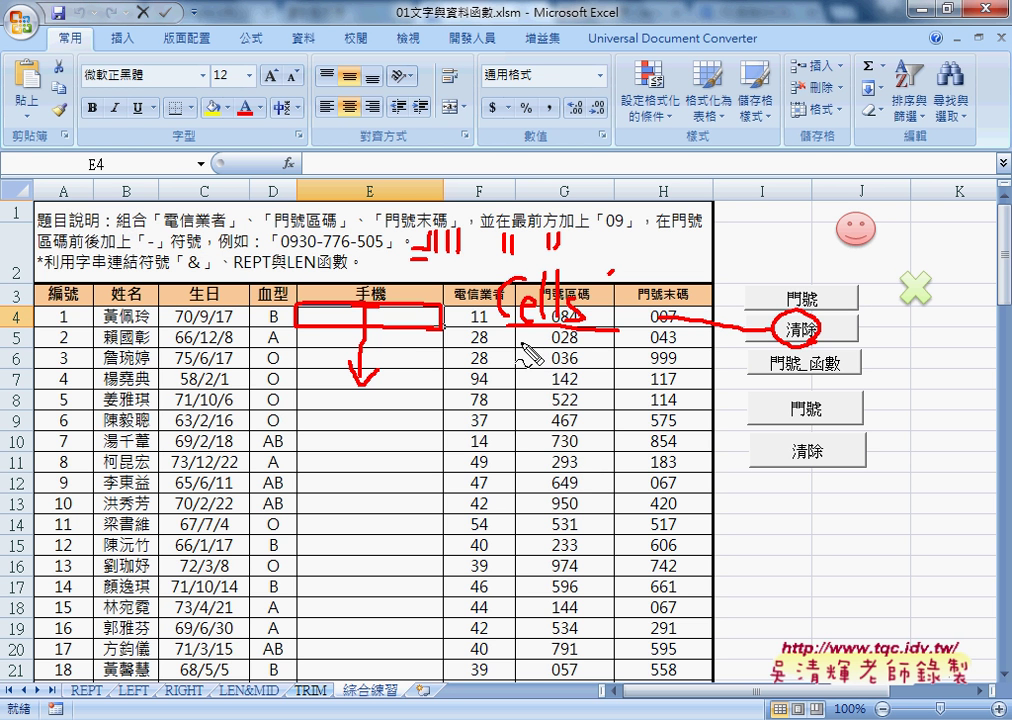
left_click_drag(514, 334, 535, 333)
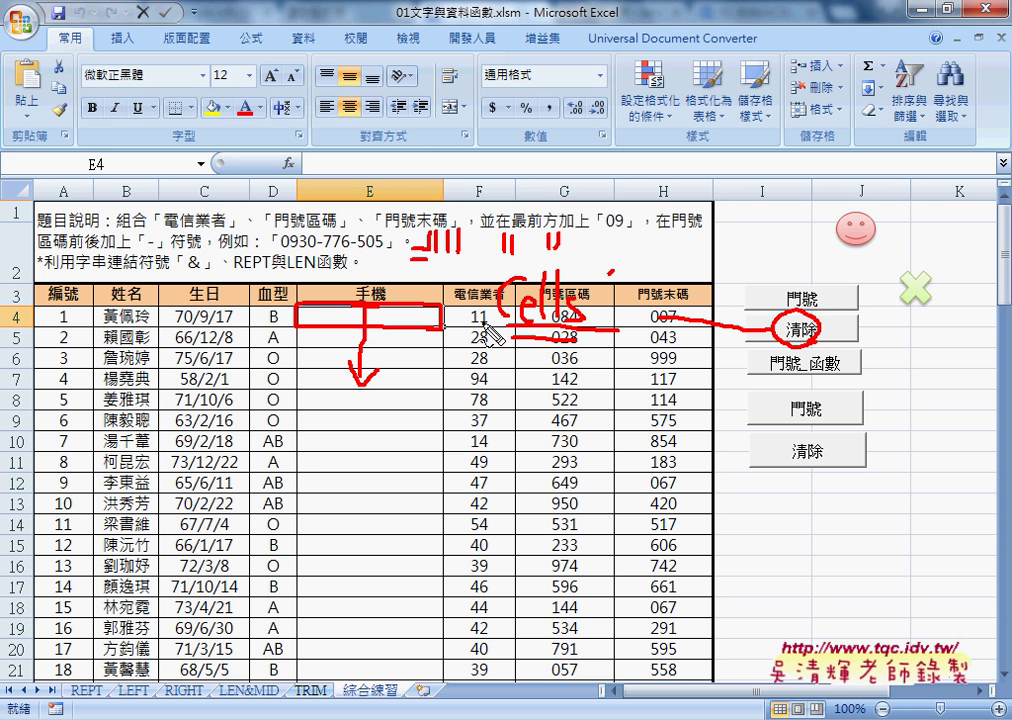
left_click_drag(612, 268, 606, 331)
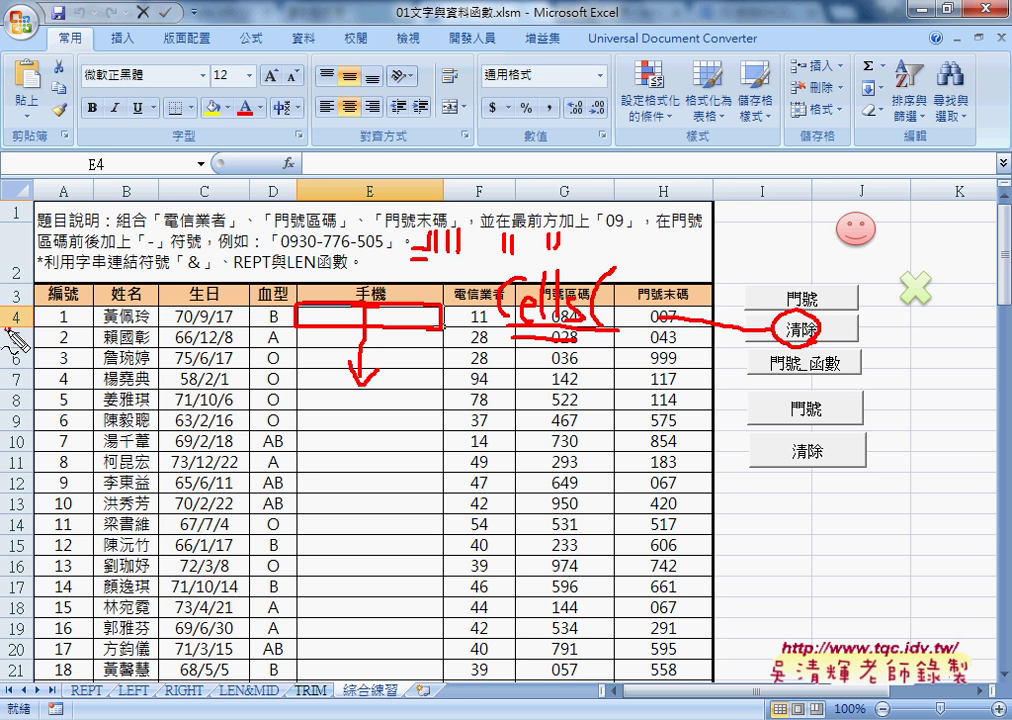
left_click_drag(10, 333, 12, 304)
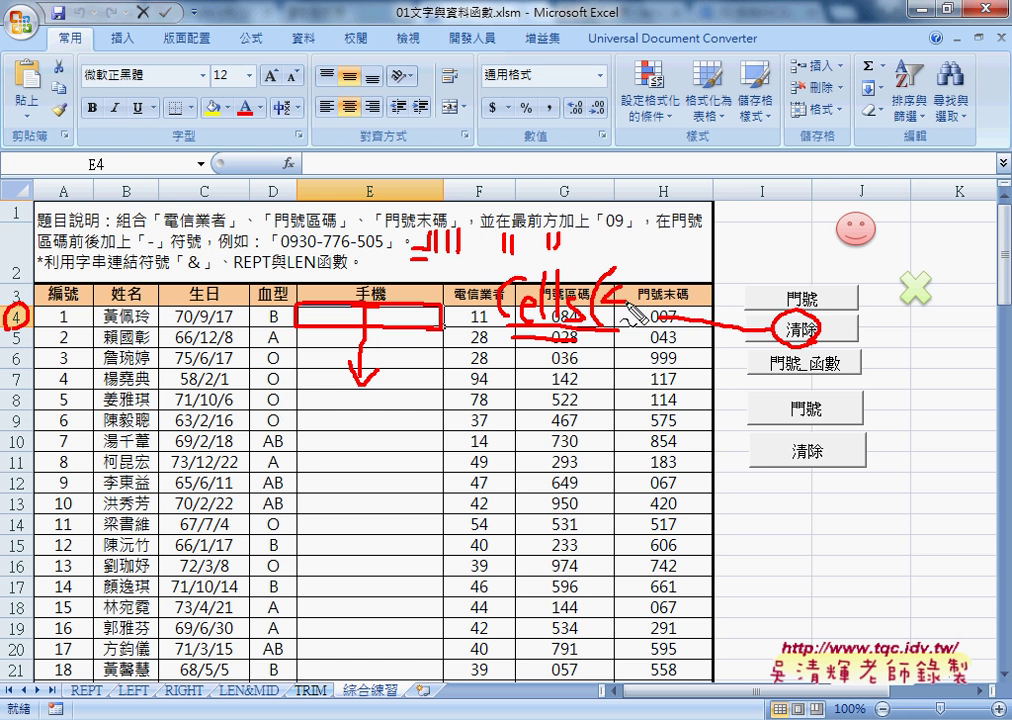
left_click_drag(624, 298, 632, 332)
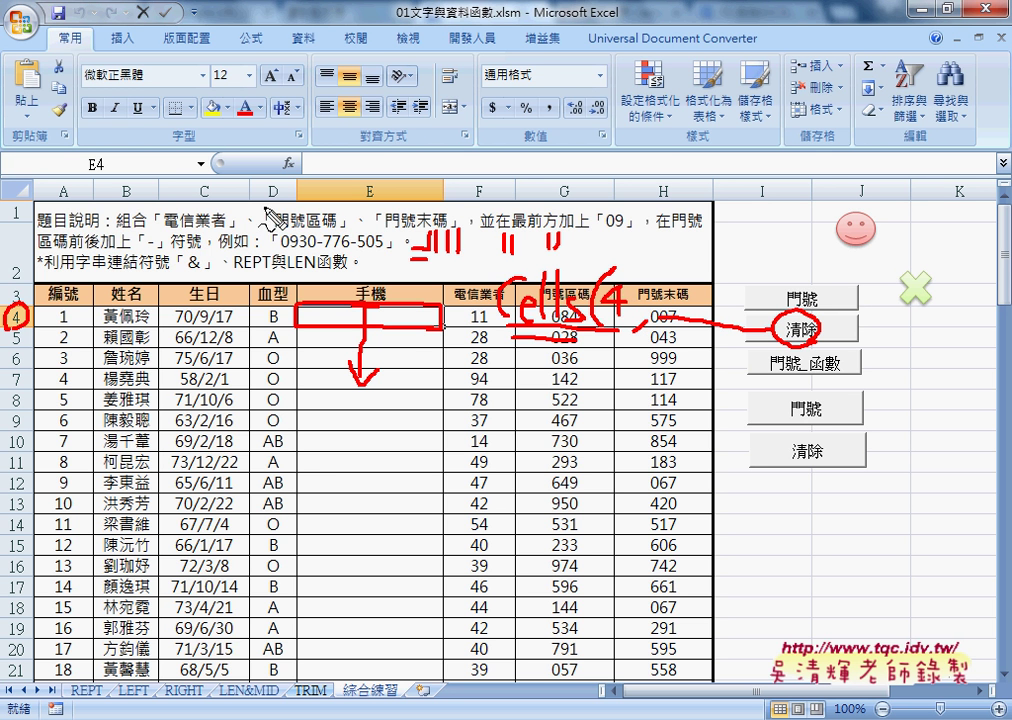
left_click_drag(372, 181, 375, 183)
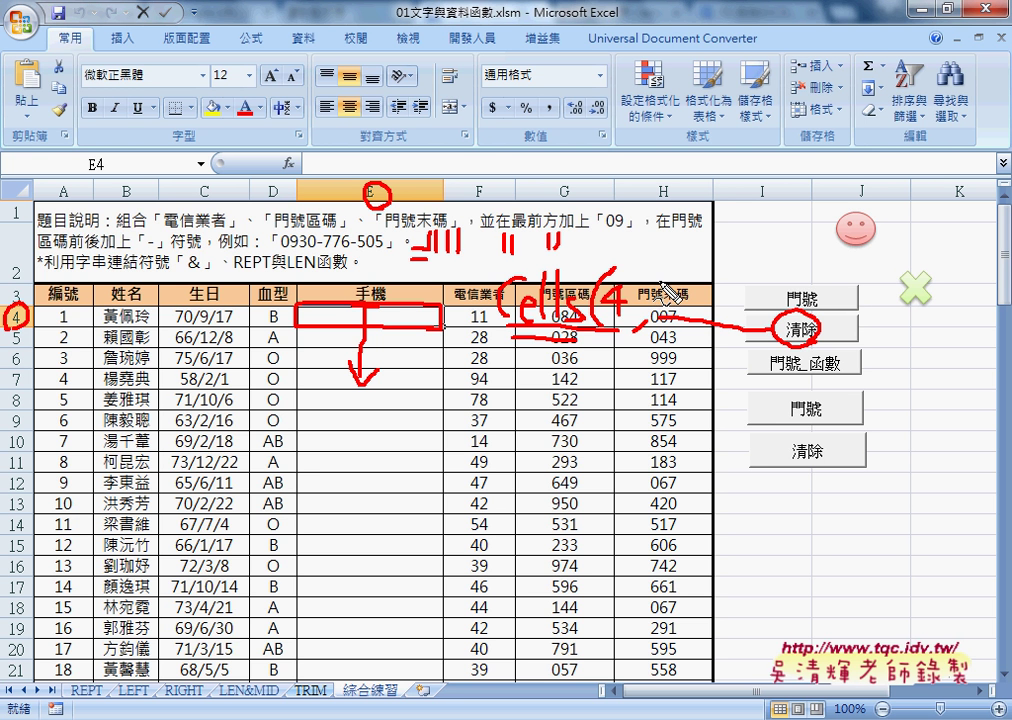
left_click_drag(667, 284, 686, 294)
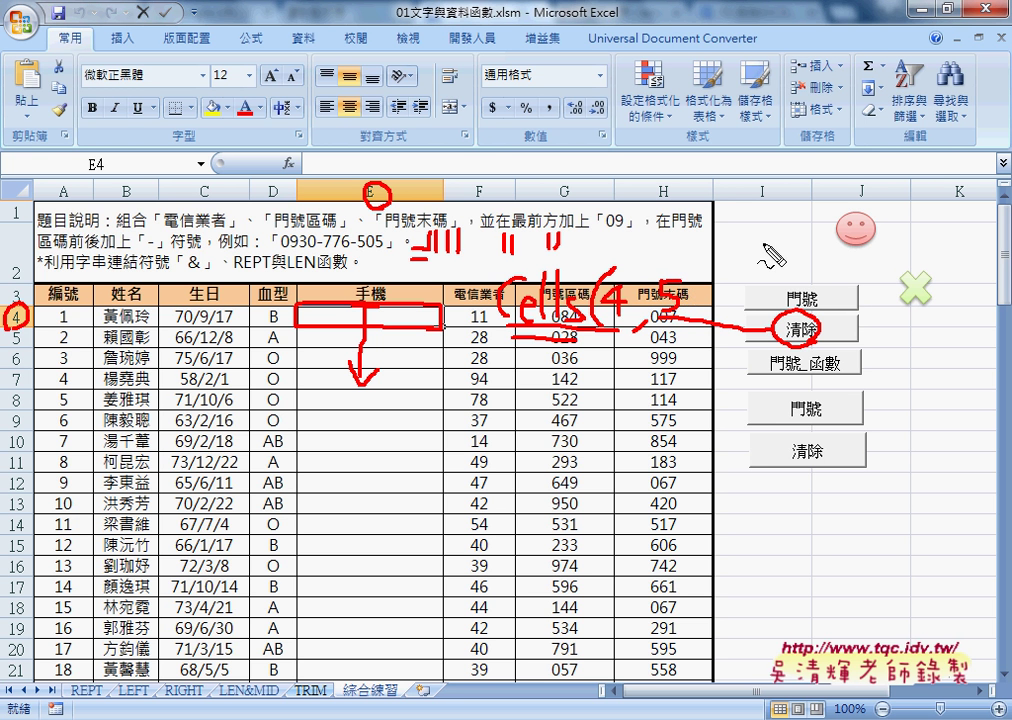
Write a handwritten E near H2 and draw an arrow to it from the circled E header.
mouse_move(678, 234)
left_mouse_down()
mouse_move(676, 245)
mouse_move(707, 233)
mouse_move(696, 253)
mouse_move(707, 243)
left_mouse_up()
left_click_drag(697, 254, 709, 254)
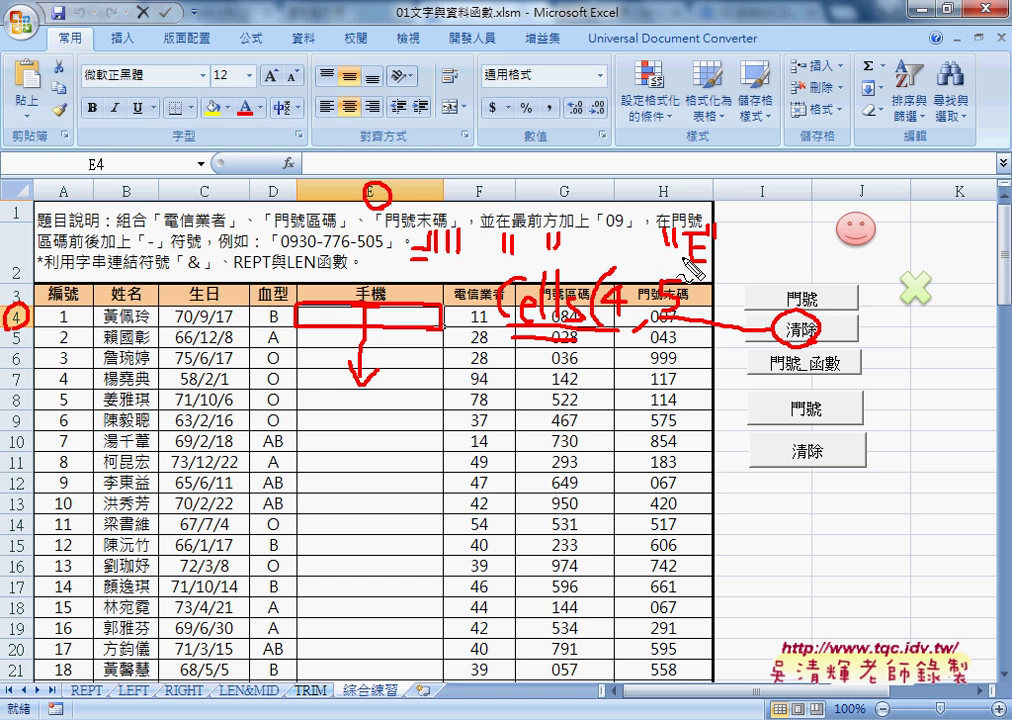
left_click_drag(700, 297, 709, 295)
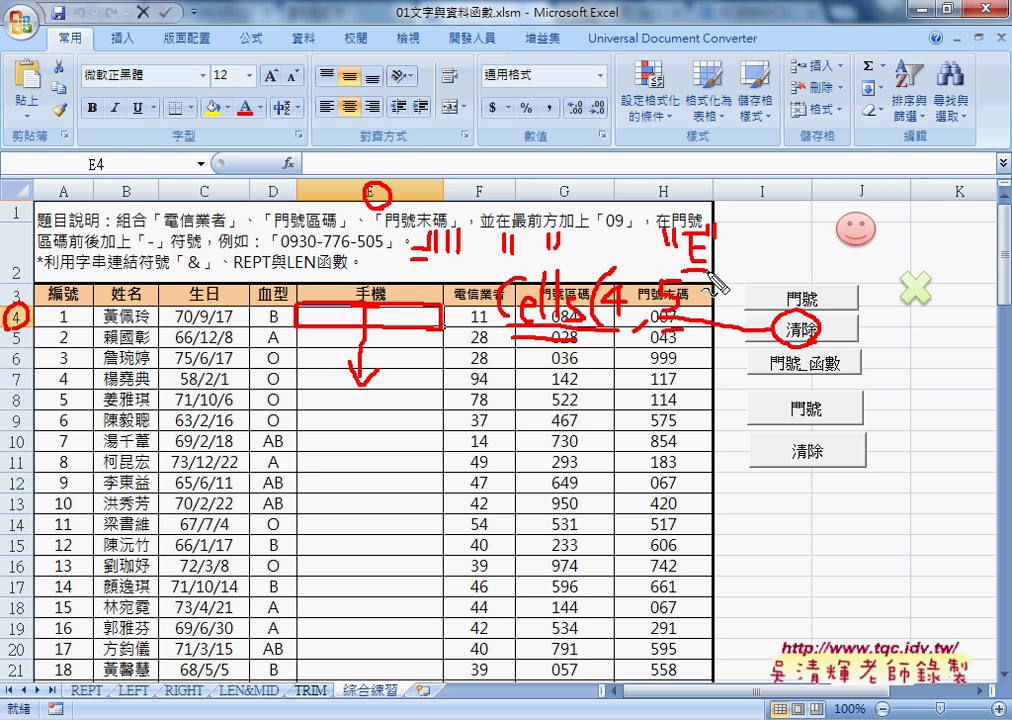
mouse_move(384, 194)
left_mouse_down()
mouse_move(664, 194)
mouse_move(650, 228)
left_mouse_up()
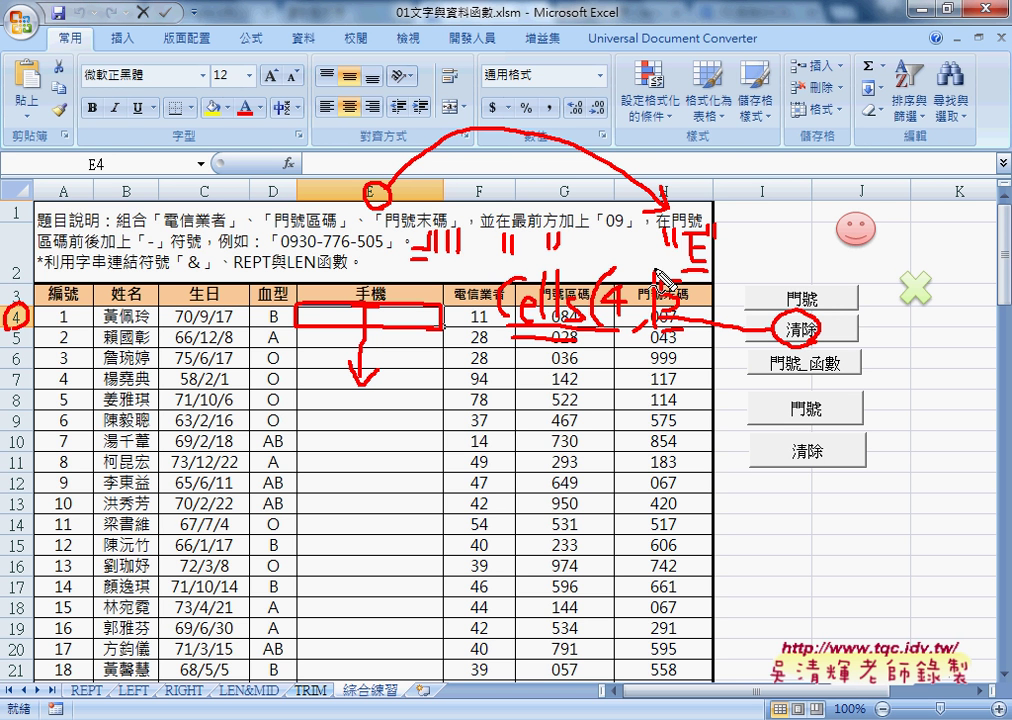
Circle the 5 and the red equals marks, write ="" after the note, and loop down column H.
left_click_drag(654, 268, 678, 290)
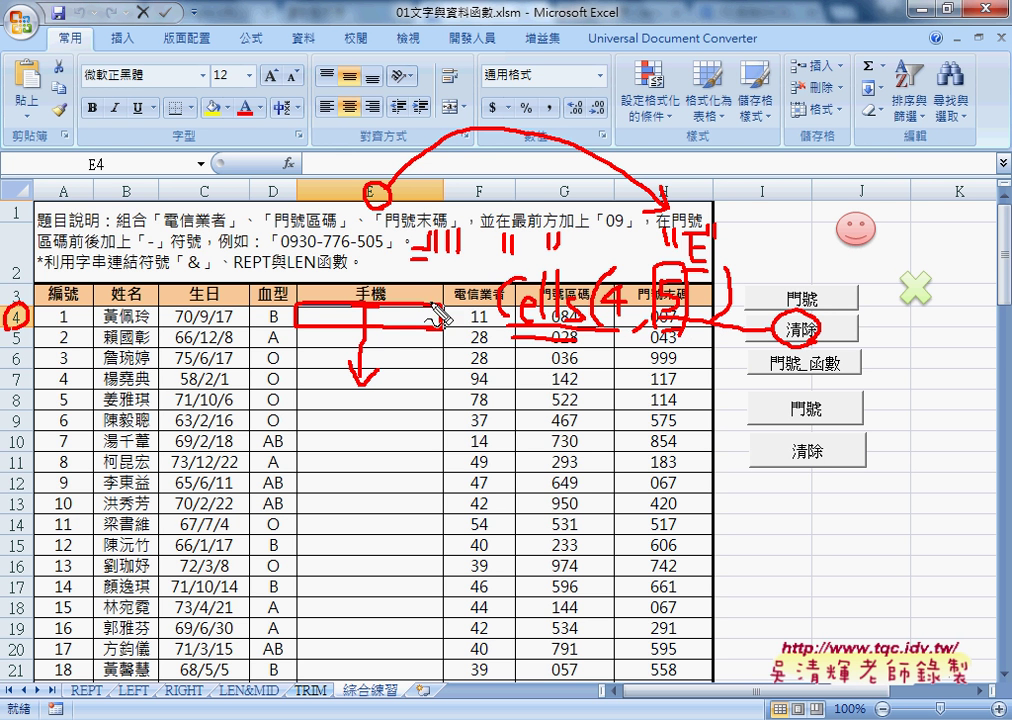
left_click_drag(470, 232, 400, 268)
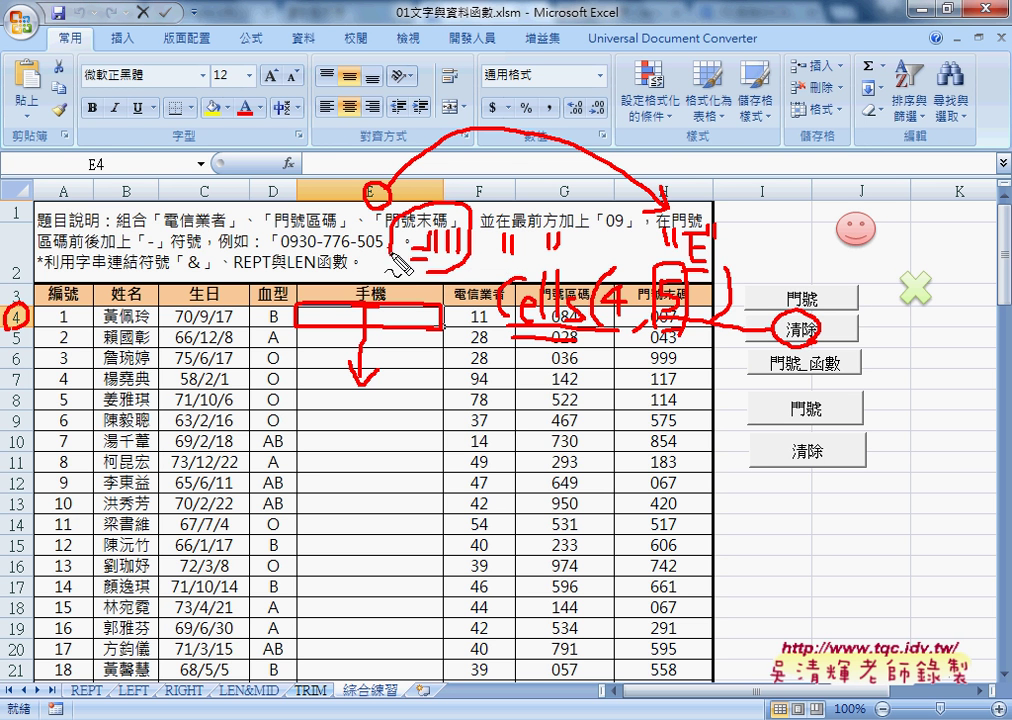
left_click_drag(724, 276, 748, 274)
left_click_drag(726, 285, 750, 283)
left_click_drag(758, 268, 760, 278)
left_click_drag(768, 266, 770, 276)
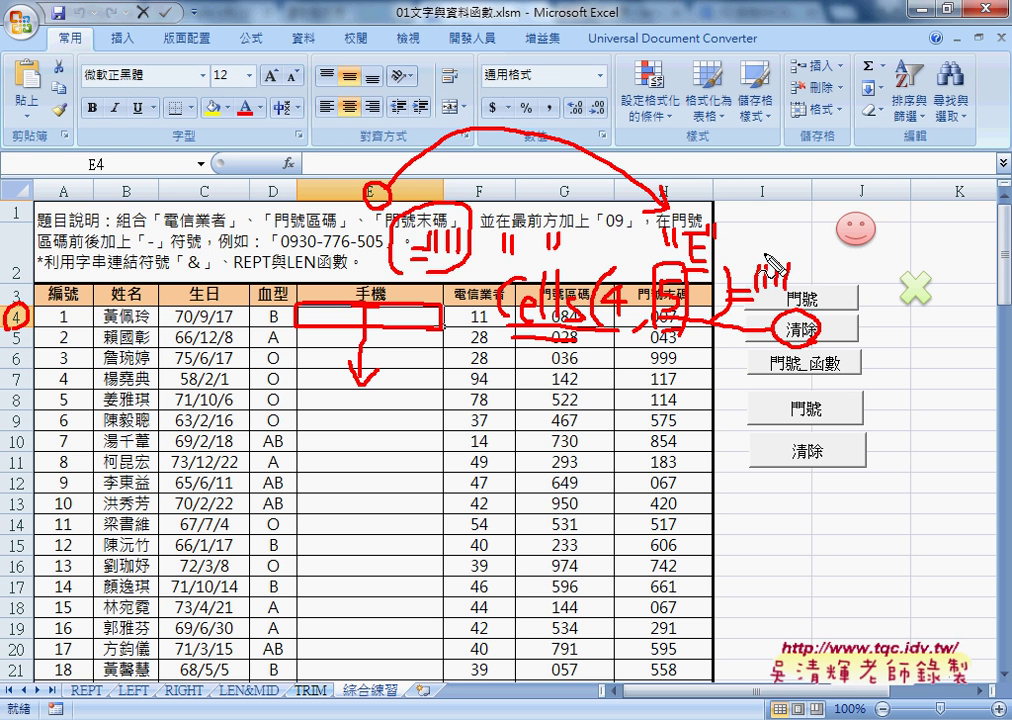
mouse_move(711, 325)
left_mouse_down()
mouse_move(663, 390)
mouse_move(652, 352)
left_mouse_up()
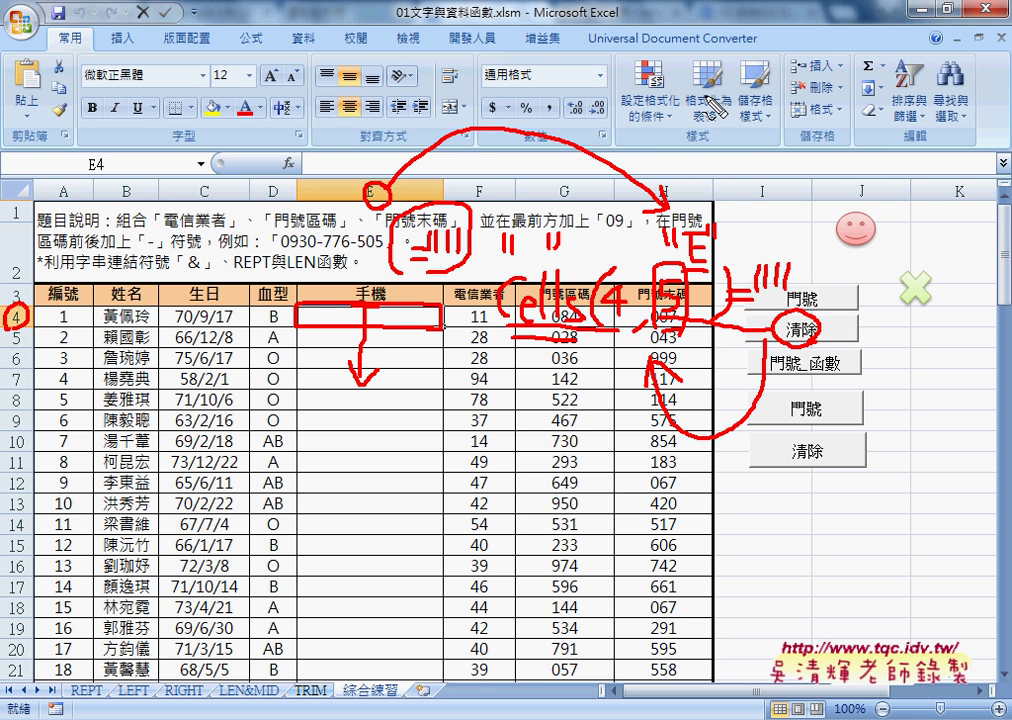
Write 1+1=2 near the top and 2 = 1+1 beneath it, underlined with an arrow.
mouse_move(707, 96)
left_mouse_down()
mouse_move(752, 123)
mouse_move(800, 104)
mouse_move(800, 114)
mouse_move(850, 126)
left_mouse_up()
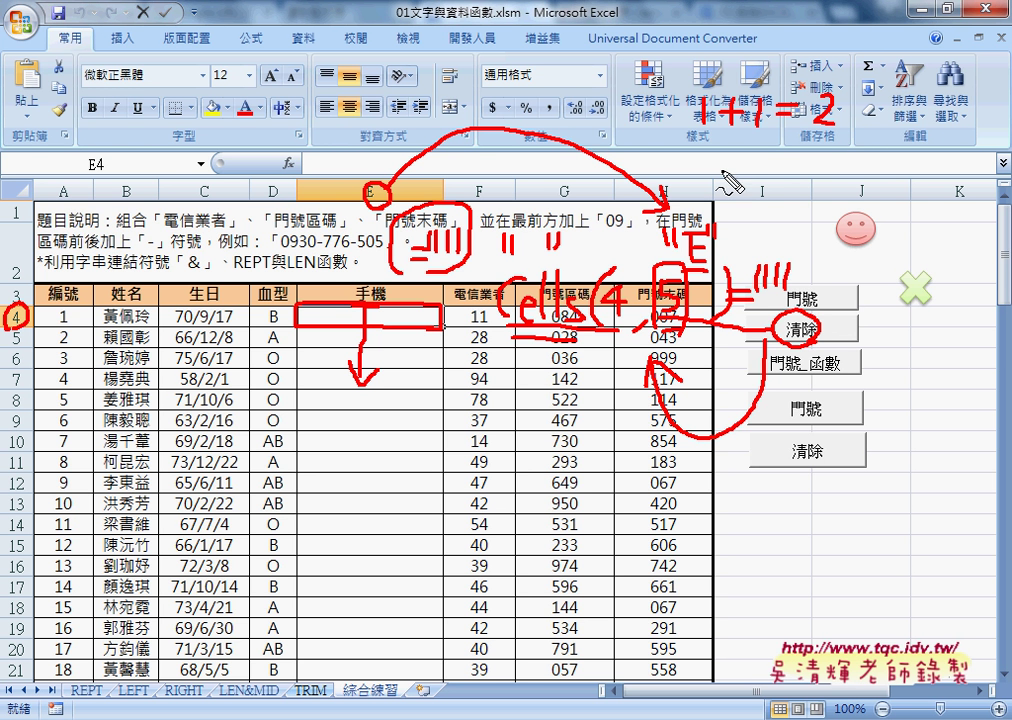
mouse_move(721, 173)
left_mouse_down()
mouse_move(738, 189)
mouse_move(786, 176)
mouse_move(806, 192)
left_mouse_up()
mouse_move(812, 174)
left_mouse_down()
mouse_move(838, 174)
mouse_move(825, 192)
mouse_move(857, 193)
left_mouse_up()
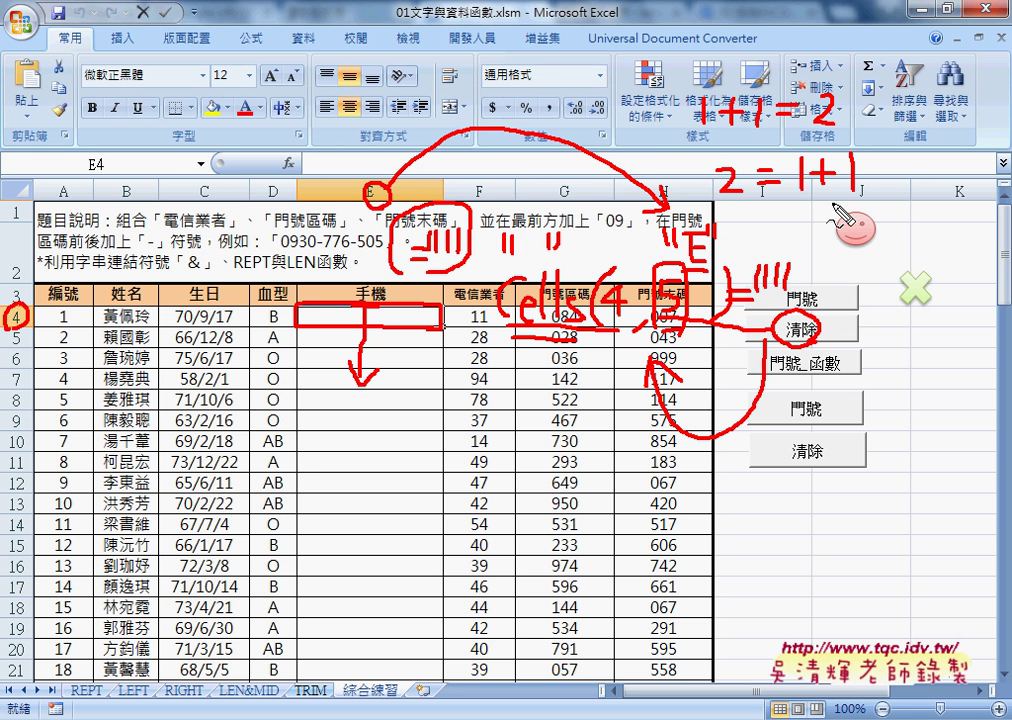
mouse_move(783, 205)
left_mouse_down()
mouse_move(860, 205)
mouse_move(822, 231)
mouse_move(748, 208)
left_mouse_up()
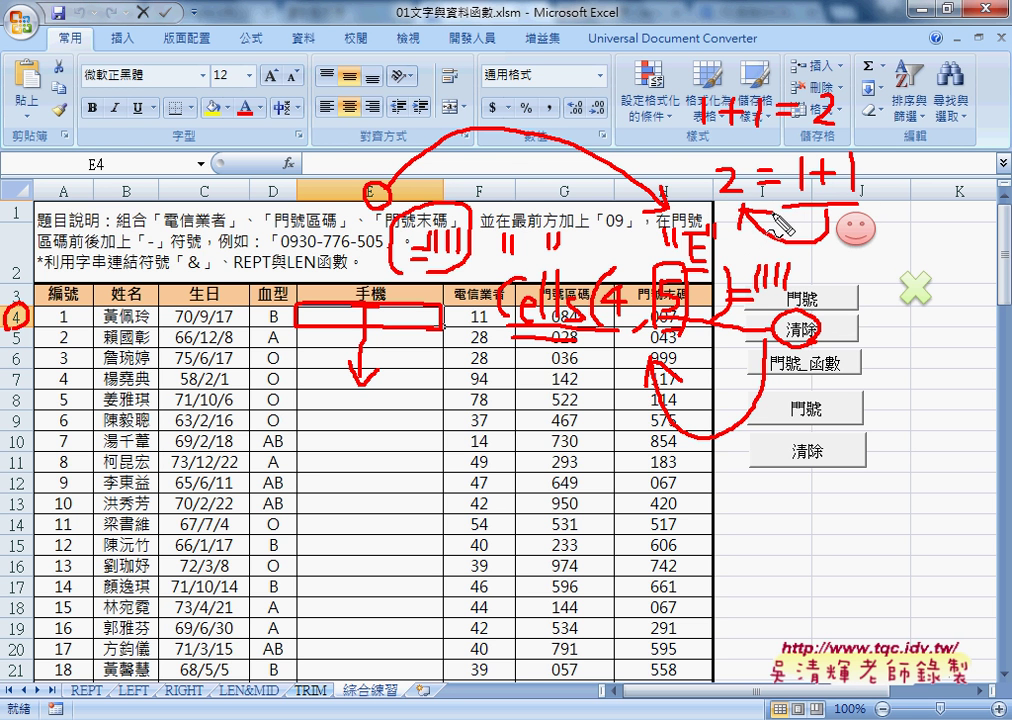